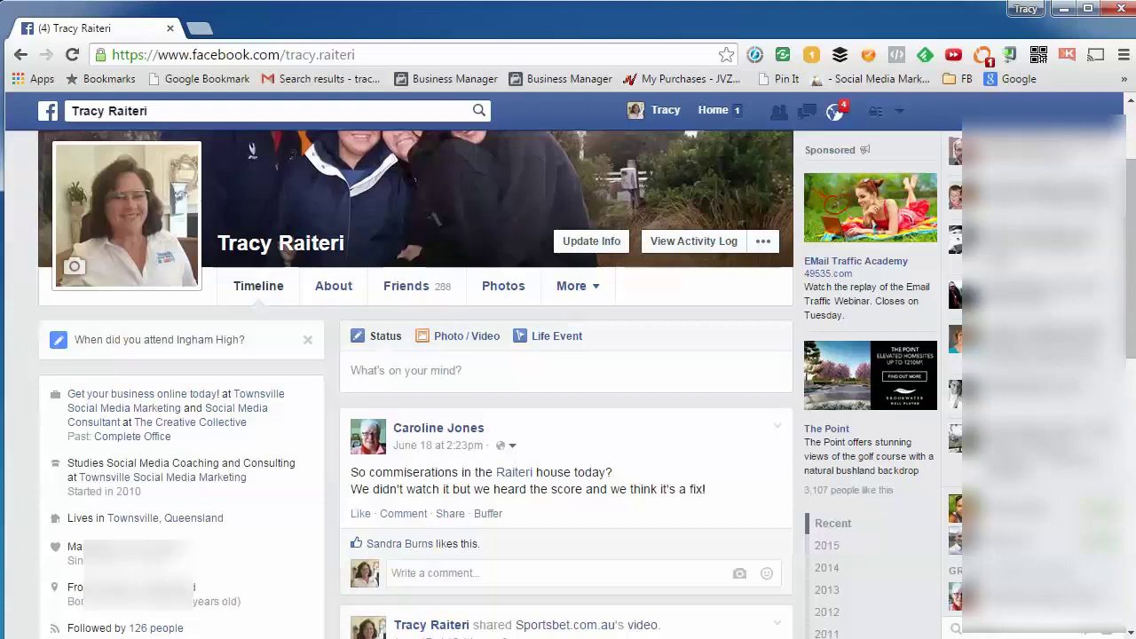
- Open the account menu from the top-bar down-arrow to show your managed pages
{"action": "left_click", "coordinate": [899, 111]}
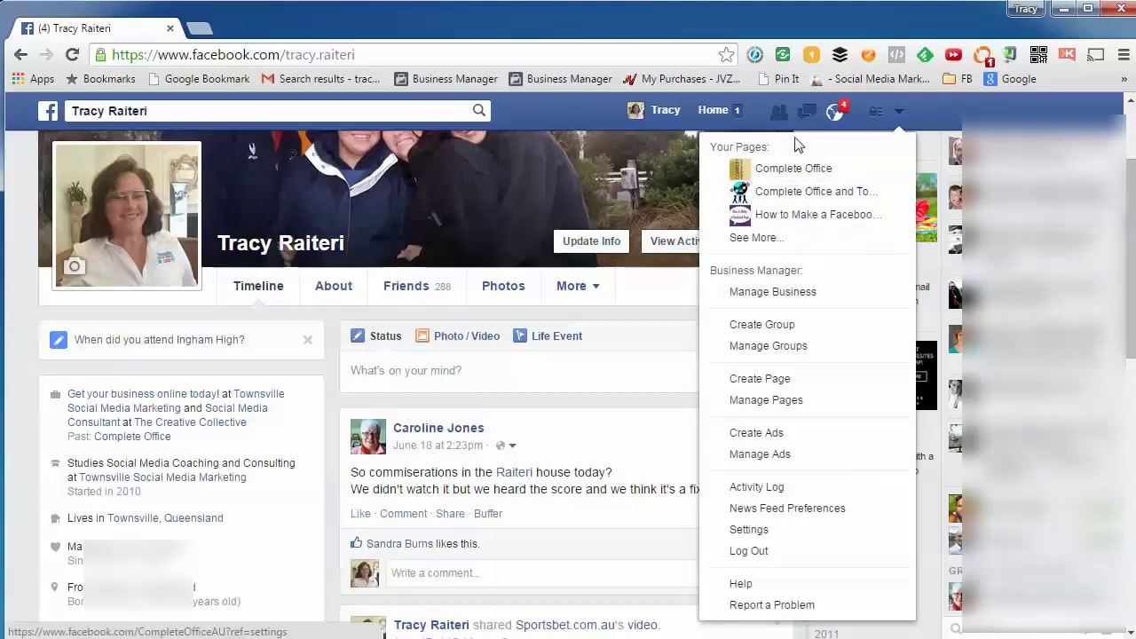
- Choose See More under Your Pages to list every page you manage
{"action": "left_click", "coordinate": [751, 238]}
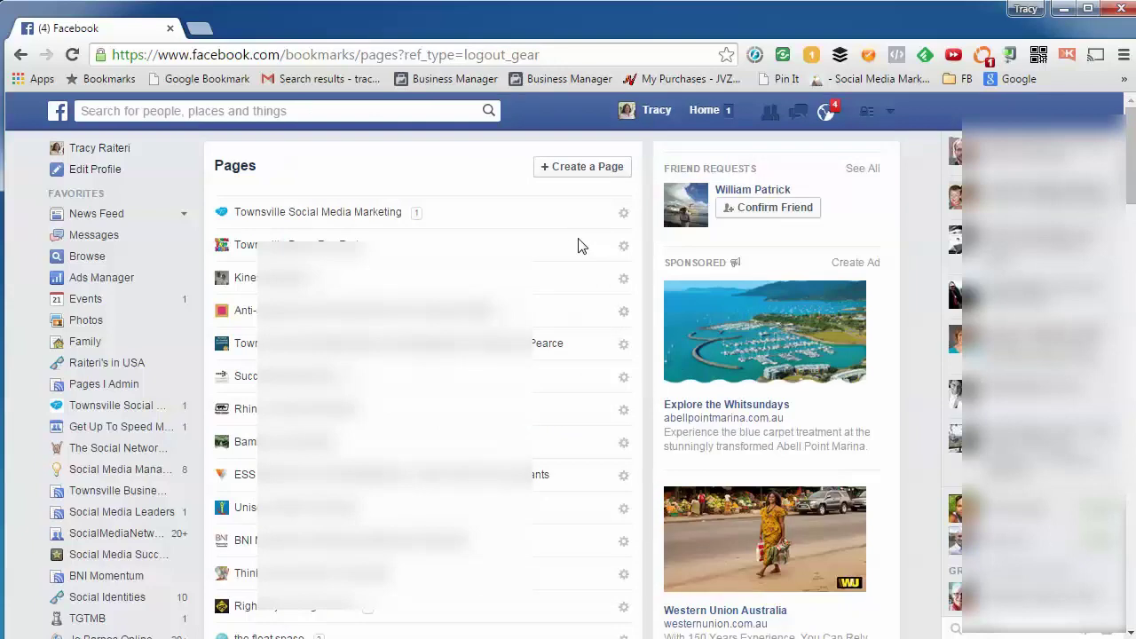
- Open the Townsville Social Media Marketing page and browse its timeline posts
{"action": "left_click", "coordinate": [293, 217]}
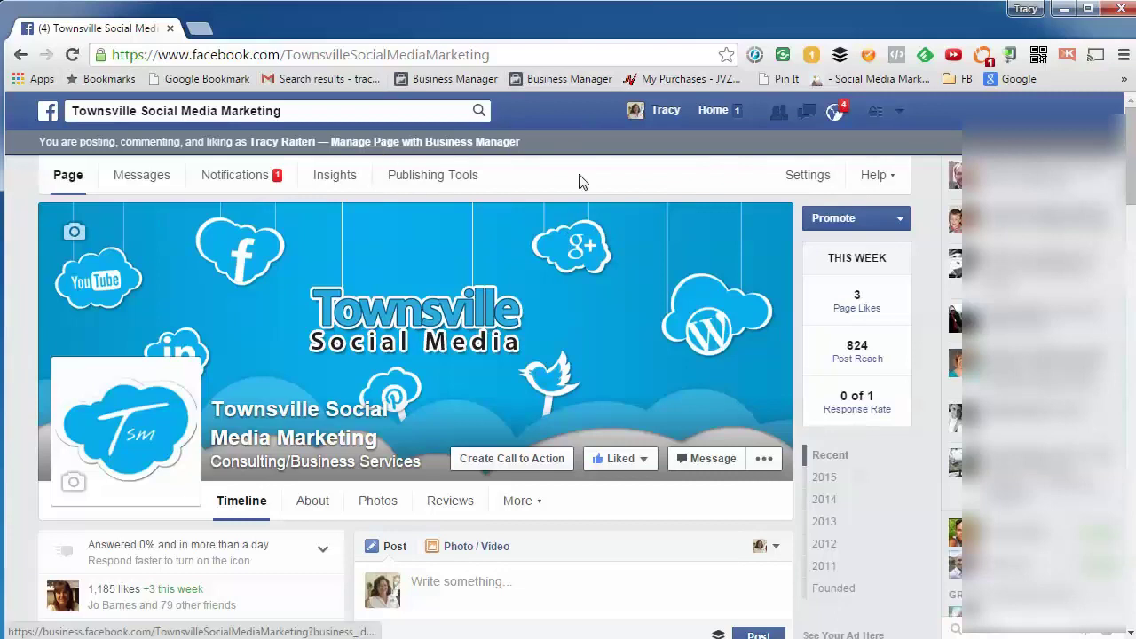
{"action": "scroll", "coordinate": [582, 201], "scroll_direction": "down", "scroll_amount": 1}
{"action": "scroll", "coordinate": [541, 227], "scroll_direction": "down", "scroll_amount": 1}
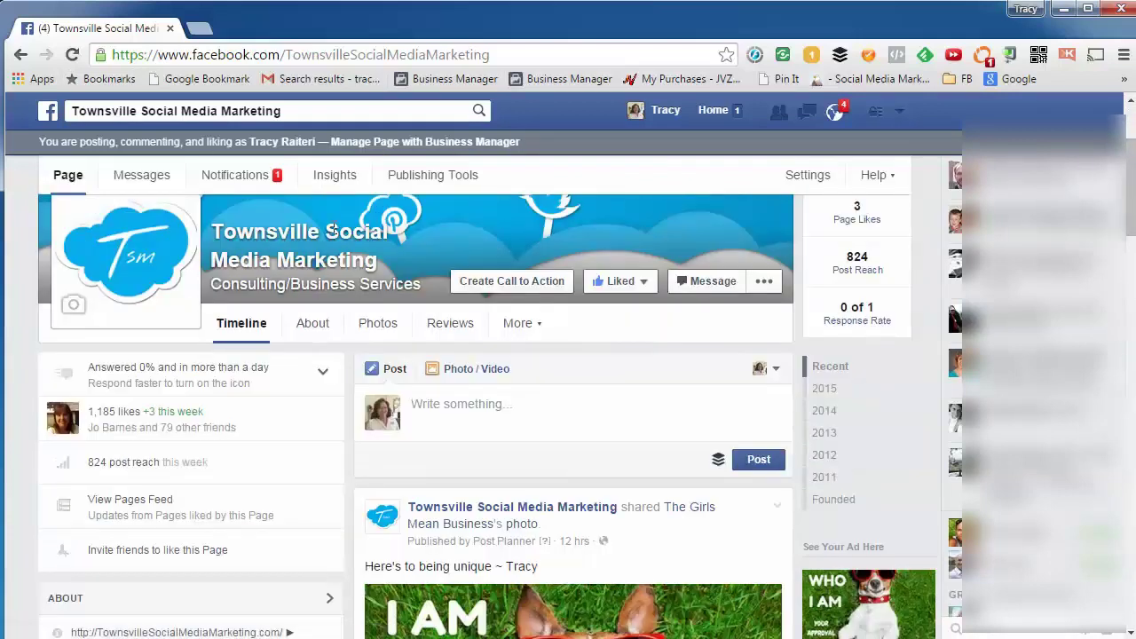
{"action": "scroll", "coordinate": [312, 238], "scroll_direction": "up", "scroll_amount": 1}
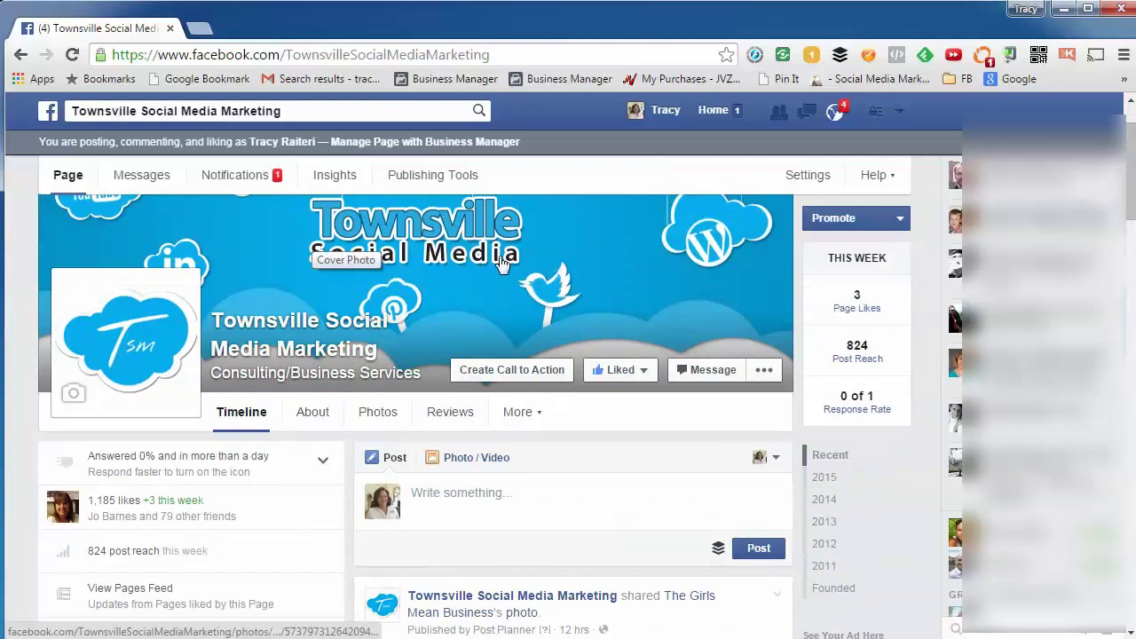
{"action": "scroll", "coordinate": [502, 261], "scroll_direction": "up", "scroll_amount": 1}
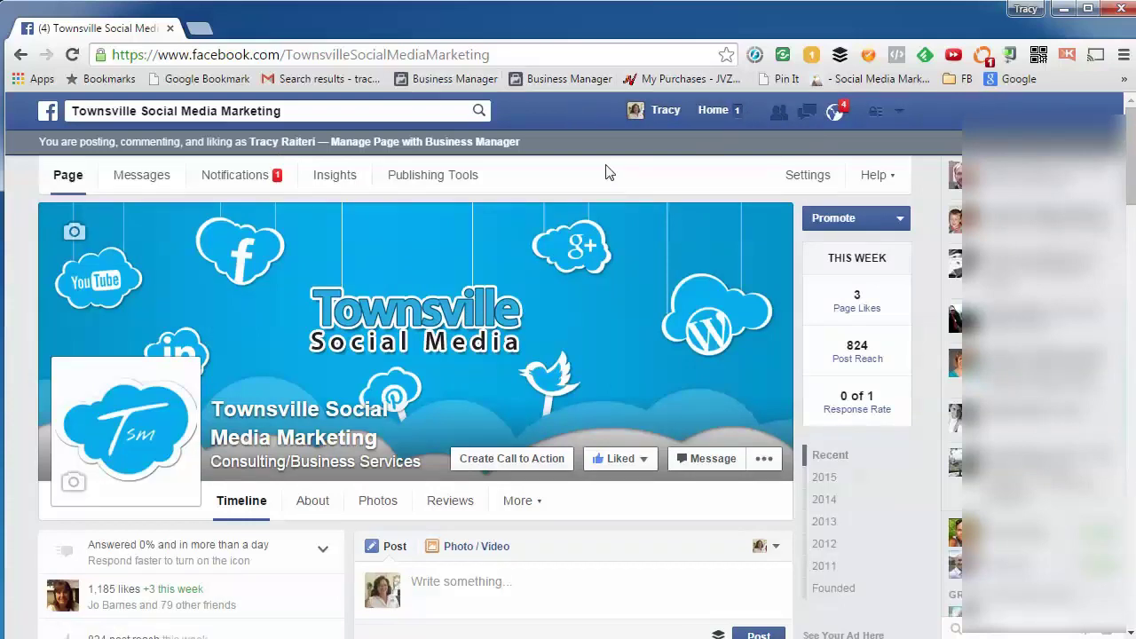
{"action": "scroll", "coordinate": [606, 173], "scroll_direction": "down", "scroll_amount": 4}
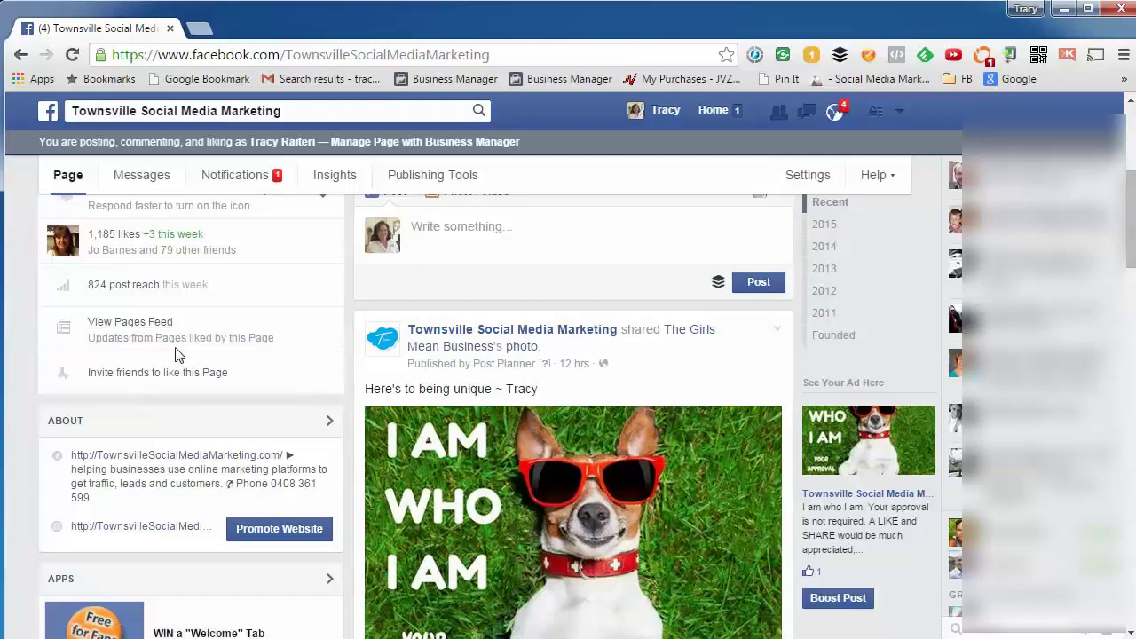
- Open the Pages Feed and set the TV-remote post to like and comment as your personal profile
{"action": "left_click", "coordinate": [125, 340]}
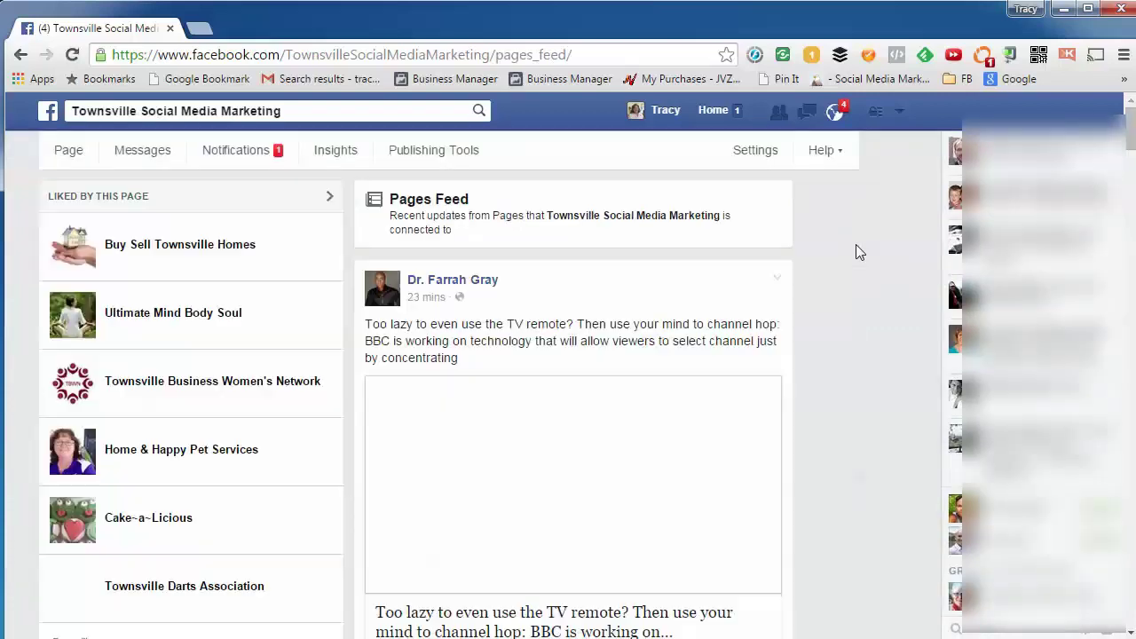
{"action": "scroll", "coordinate": [829, 335], "scroll_direction": "down", "scroll_amount": 4}
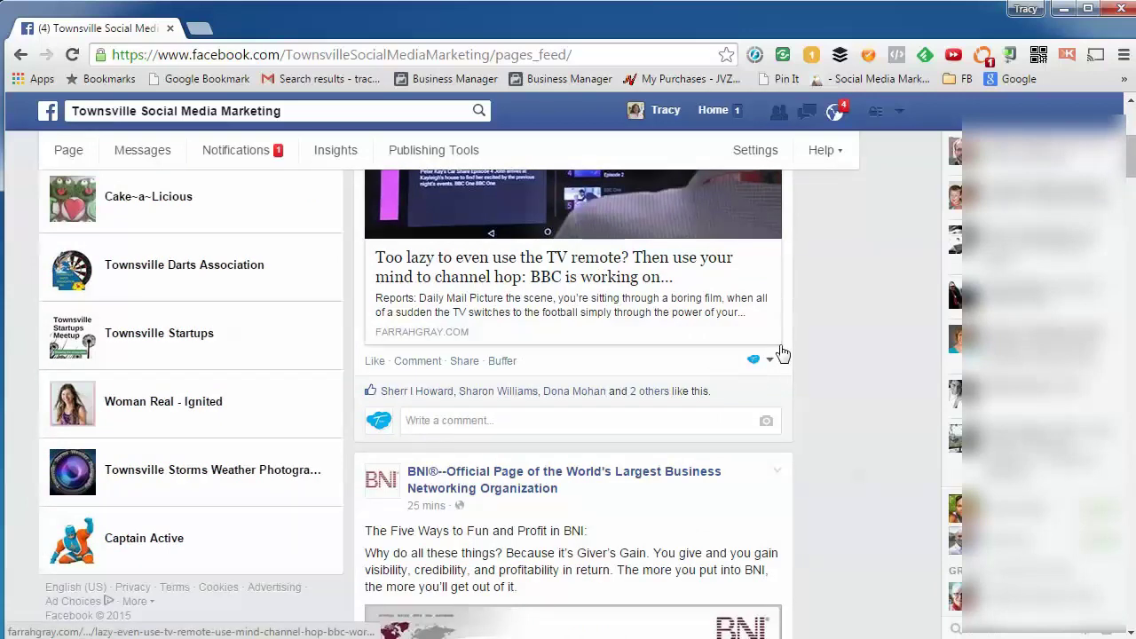
{"action": "left_click", "coordinate": [765, 359]}
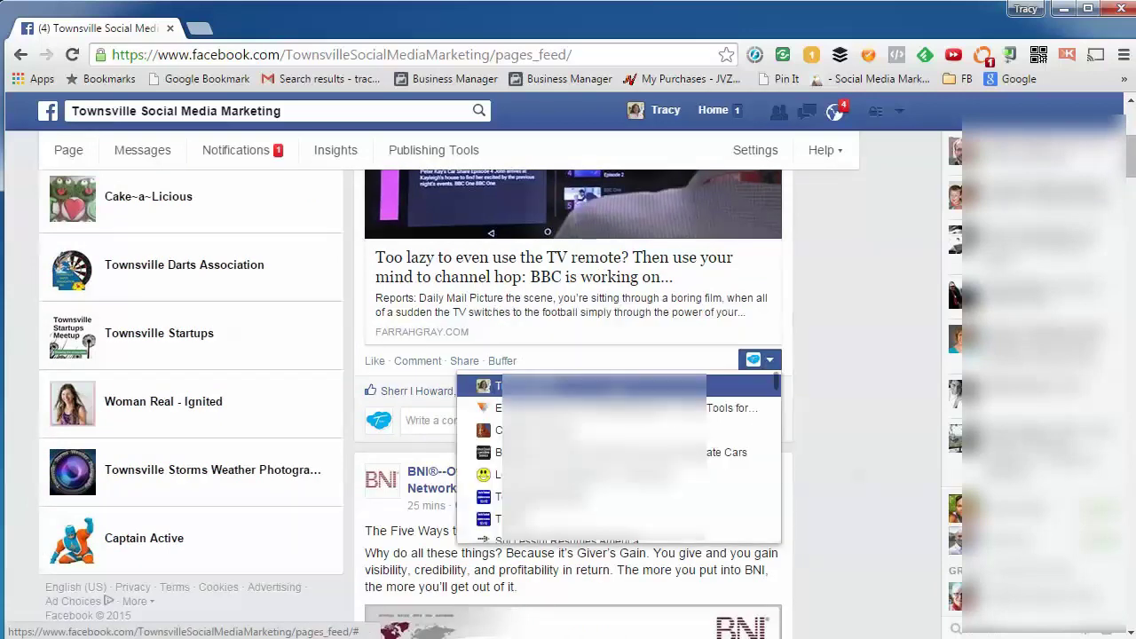
{"action": "left_click", "coordinate": [674, 386]}
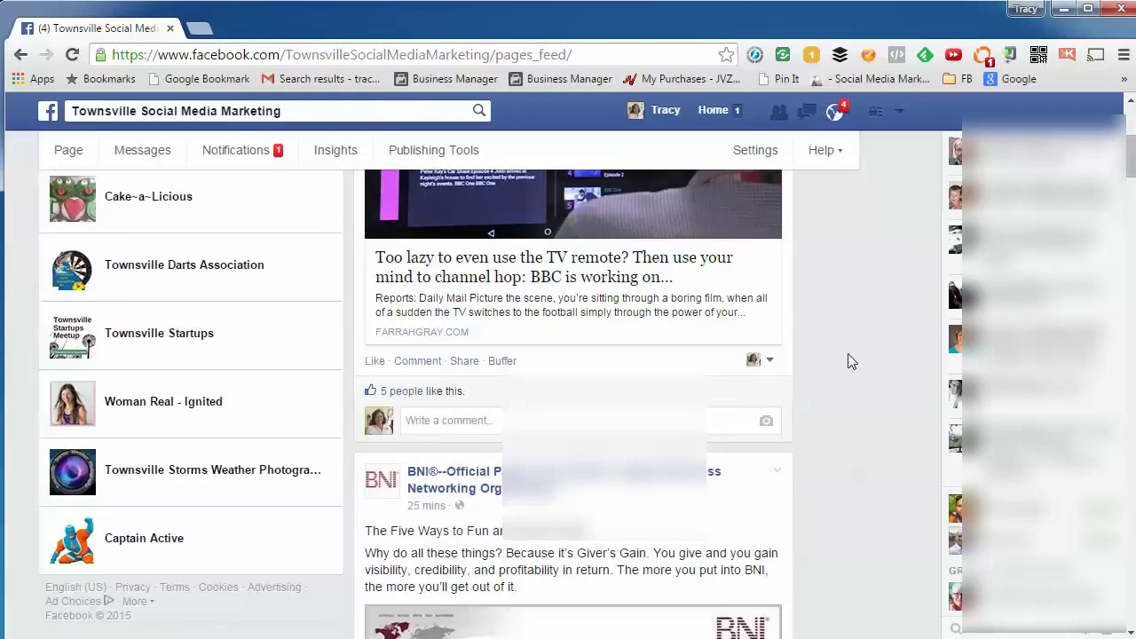
{"action": "left_click", "coordinate": [768, 361]}
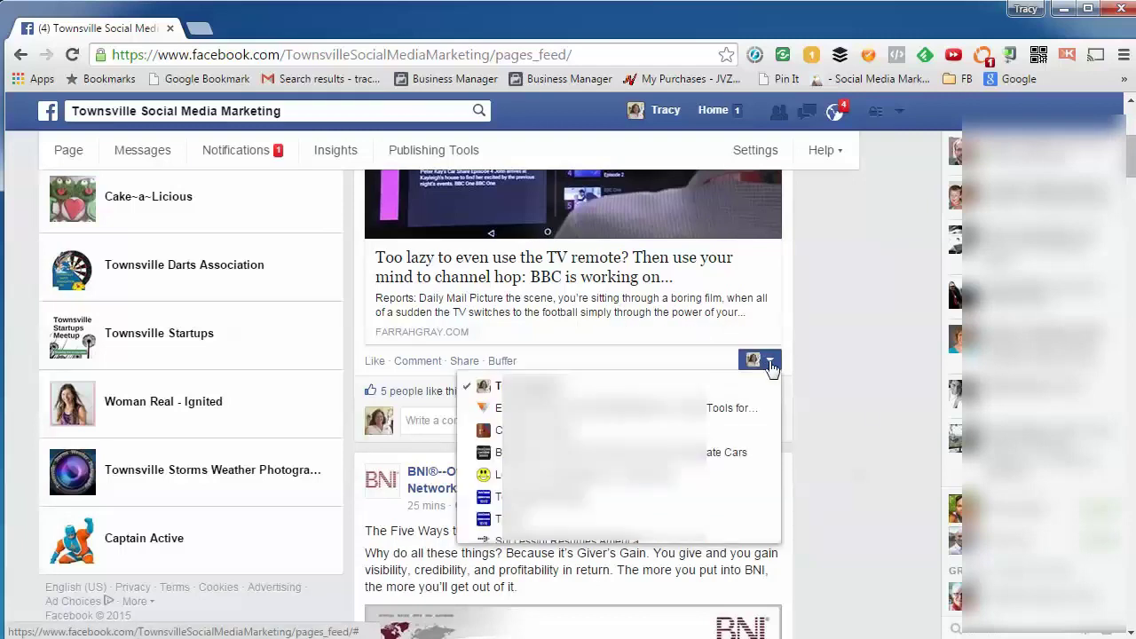
{"action": "left_click", "coordinate": [855, 335]}
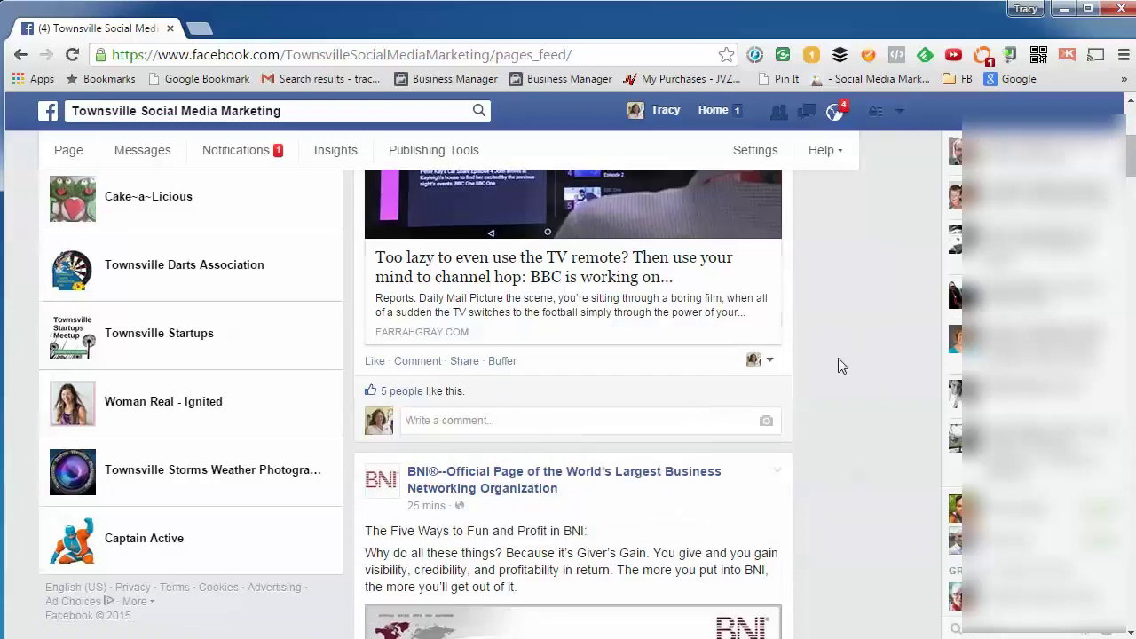
- Browse the Pages Feed updates from connected Pages
{"action": "scroll", "coordinate": [838, 359], "scroll_direction": "down", "scroll_amount": 6}
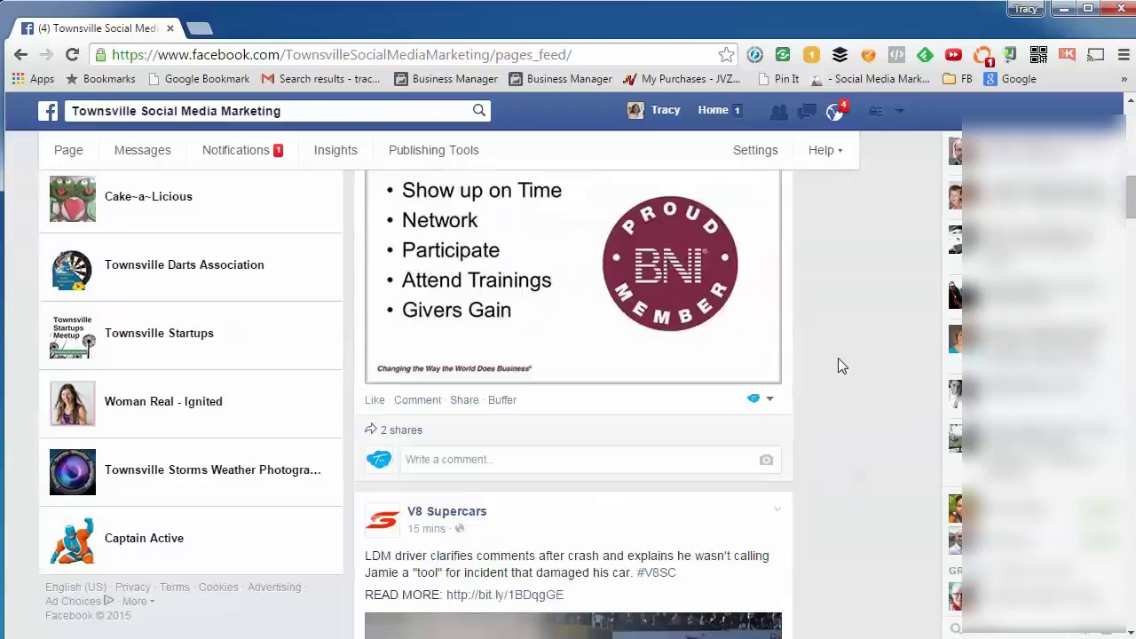
{"action": "scroll", "coordinate": [838, 360], "scroll_direction": "up", "scroll_amount": 8}
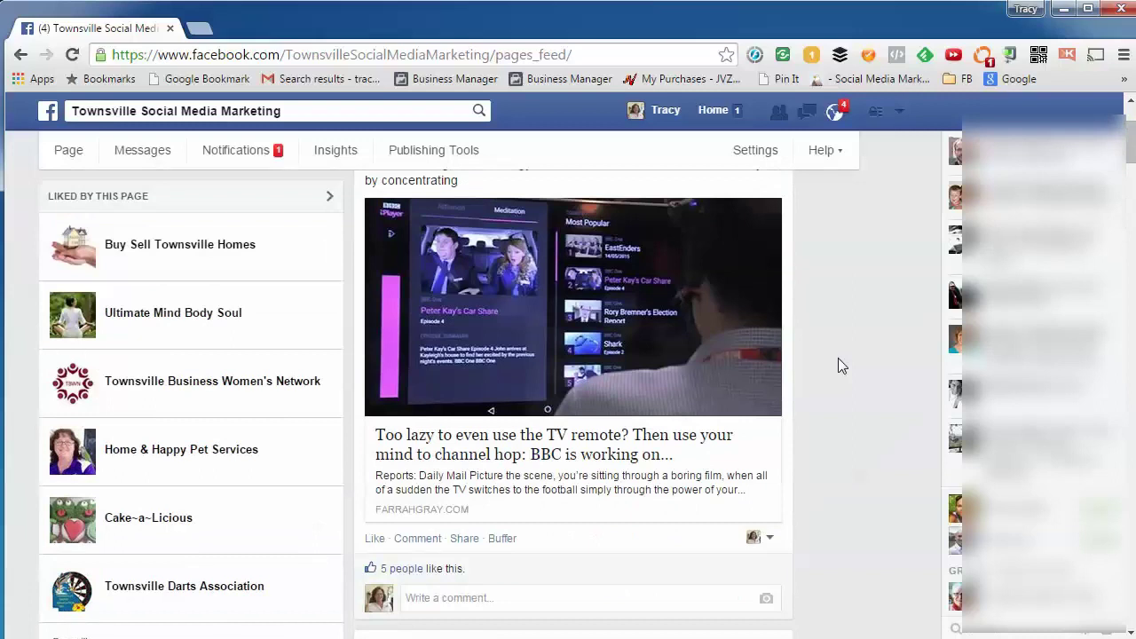
{"action": "scroll", "coordinate": [838, 358], "scroll_direction": "up", "scroll_amount": 2}
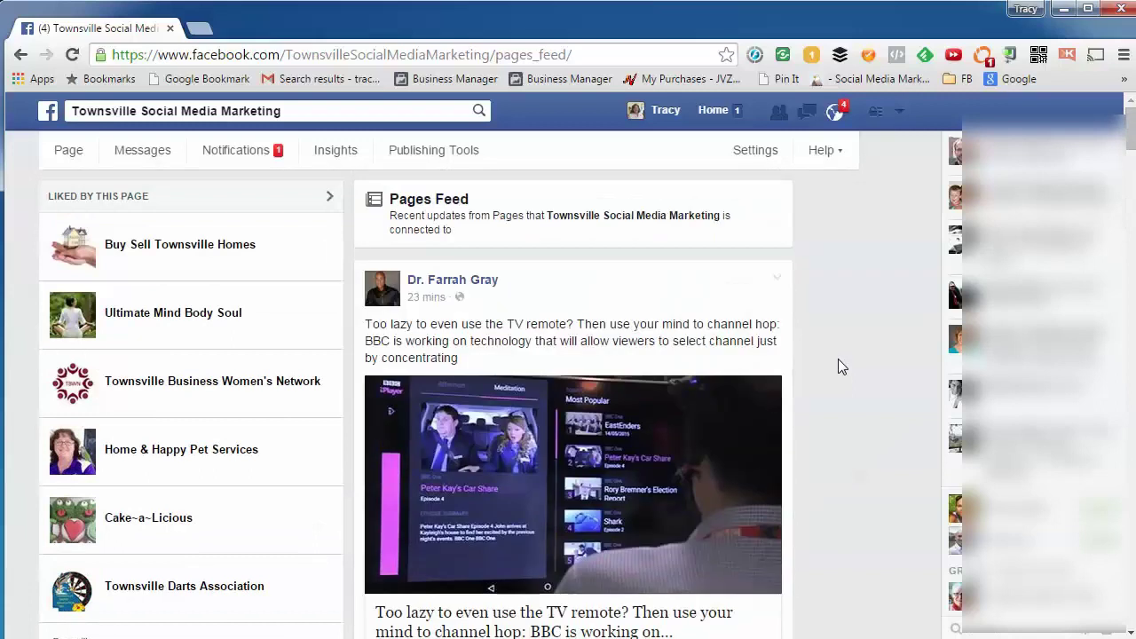
{"action": "scroll", "coordinate": [852, 359], "scroll_direction": "down", "scroll_amount": 8}
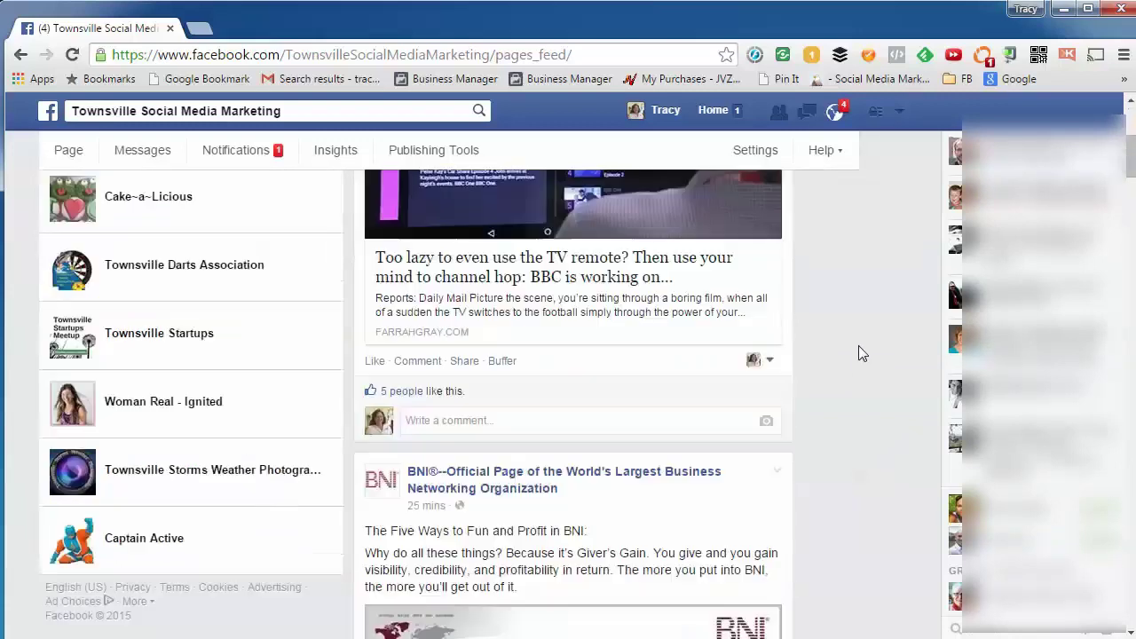
{"action": "scroll", "coordinate": [859, 346], "scroll_direction": "up", "scroll_amount": 7}
{"action": "scroll", "coordinate": [859, 353], "scroll_direction": "up", "scroll_amount": 1}
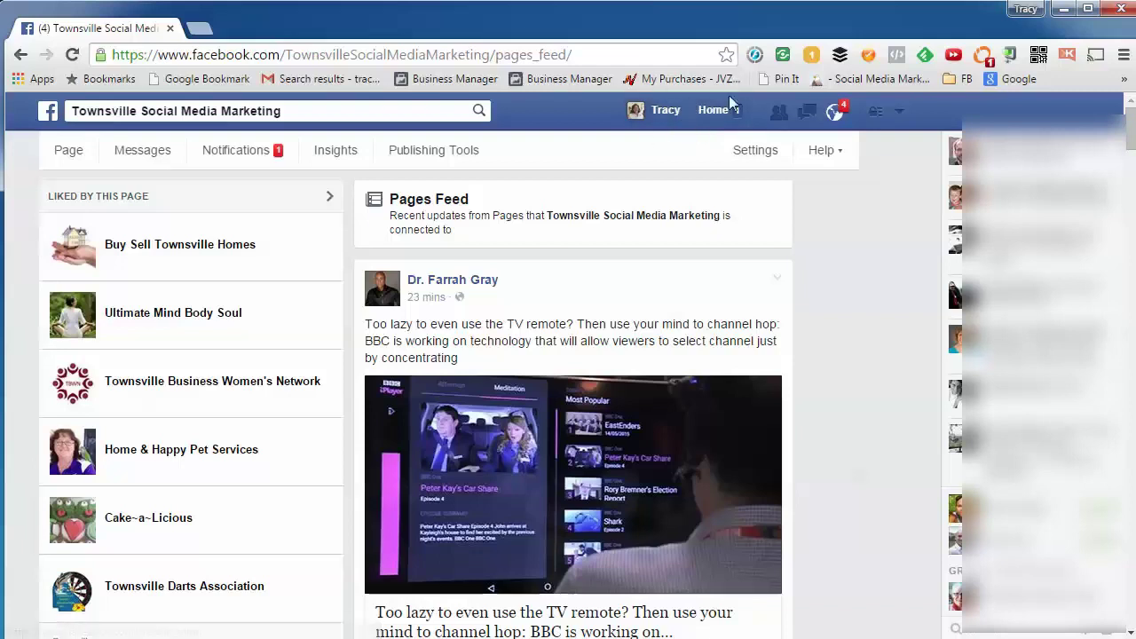
{"action": "scroll", "coordinate": [879, 407], "scroll_direction": "down", "scroll_amount": 4}
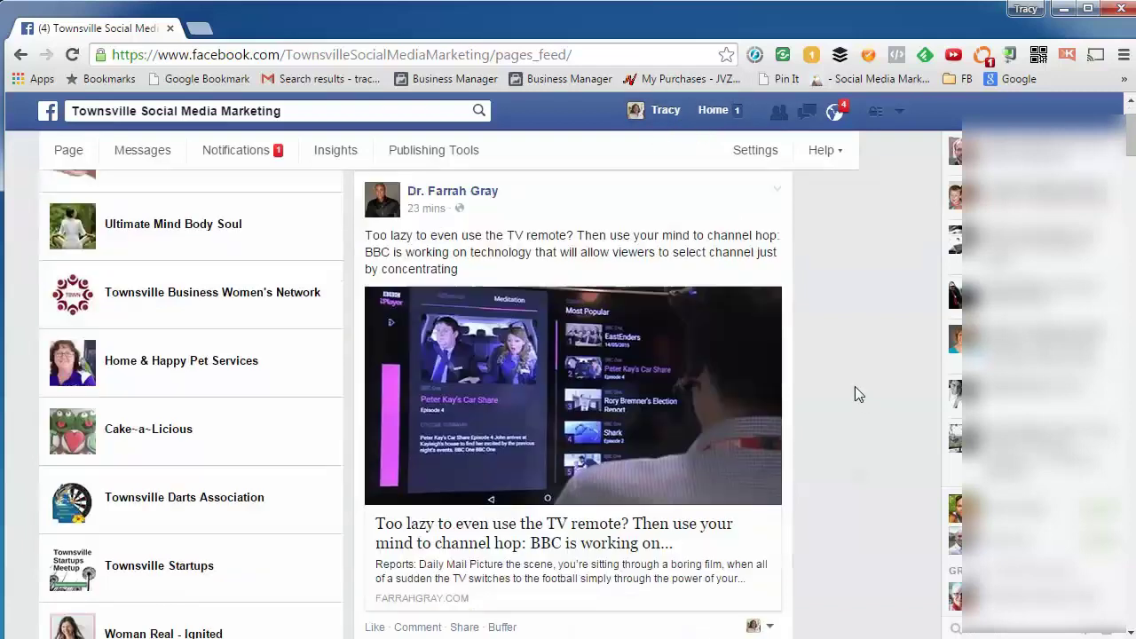
{"action": "scroll", "coordinate": [854, 386], "scroll_direction": "up", "scroll_amount": 3}
- Go from the TV-remote post's author to the official BNI page
{"action": "left_click", "coordinate": [452, 195]}
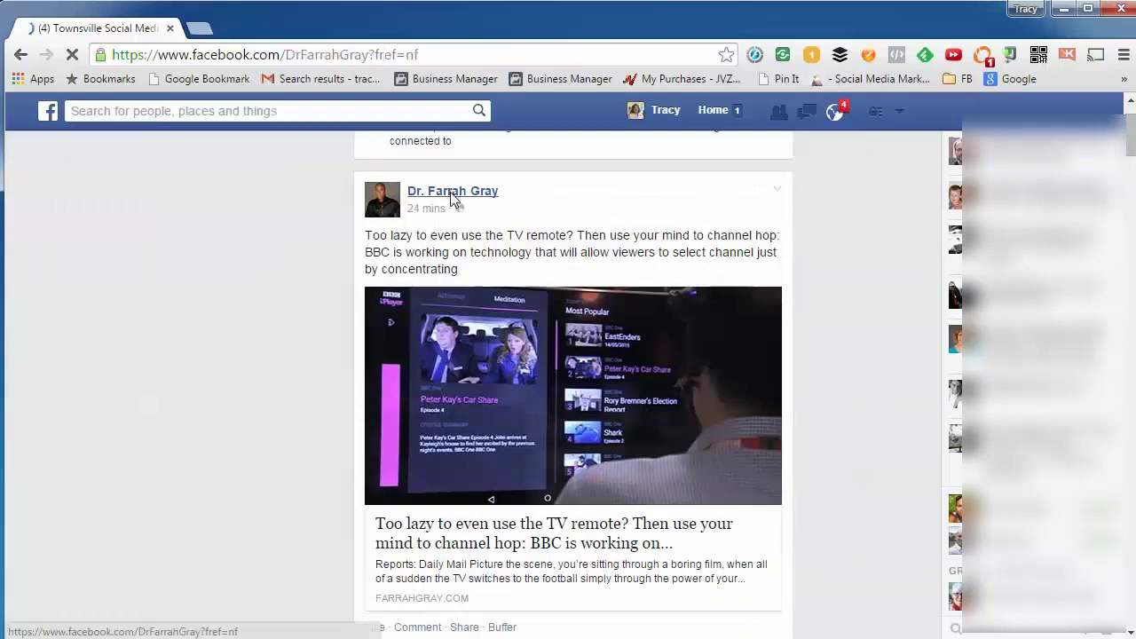
{"action": "scroll", "coordinate": [533, 356], "scroll_direction": "down", "scroll_amount": 5}
{"action": "left_click", "coordinate": [535, 302]}
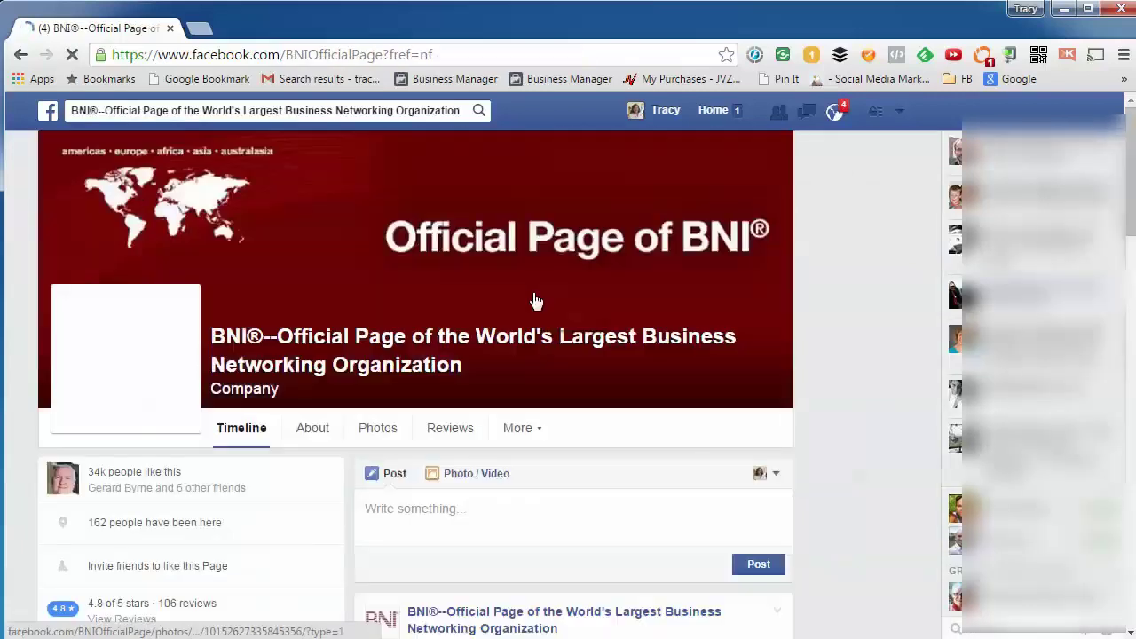
{"action": "scroll", "coordinate": [532, 299], "scroll_direction": "down", "scroll_amount": 15}
{"action": "scroll", "coordinate": [125, 400], "scroll_direction": "down", "scroll_amount": 12}
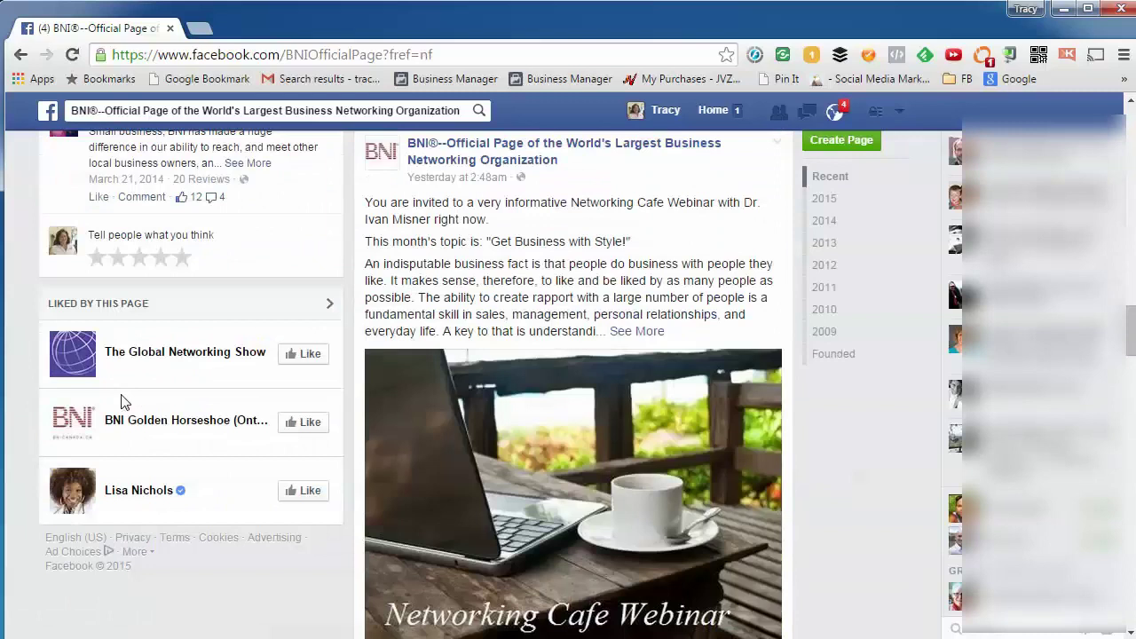
- Open the list of pages BNI likes and scroll down to Ivan Misner
{"action": "left_click", "coordinate": [75, 302]}
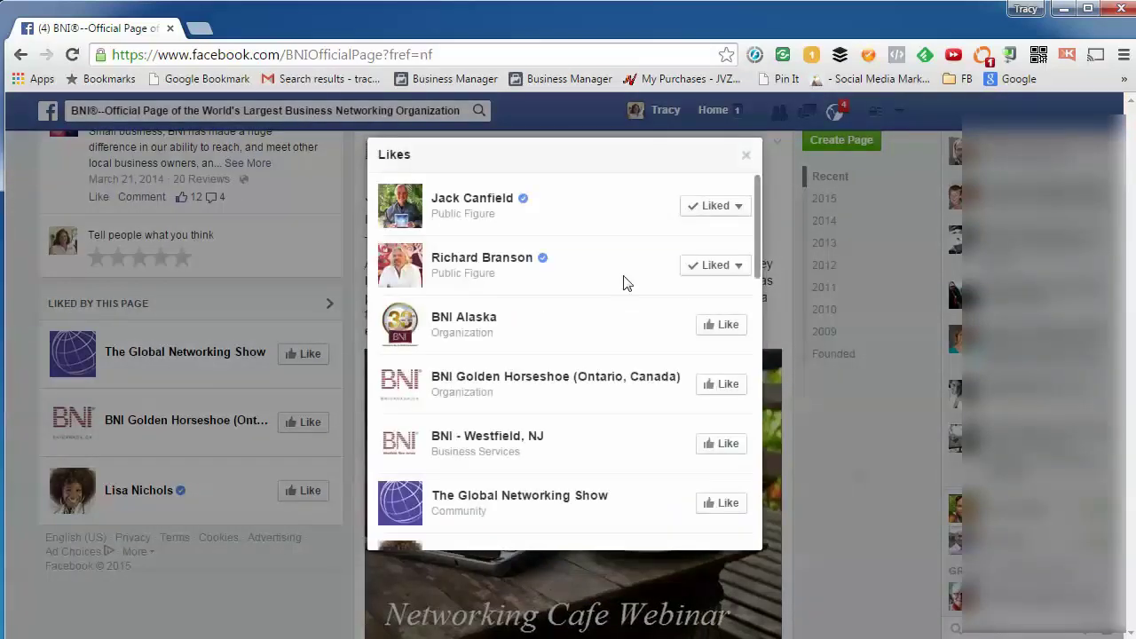
{"action": "scroll", "coordinate": [649, 320], "scroll_direction": "down", "scroll_amount": 2}
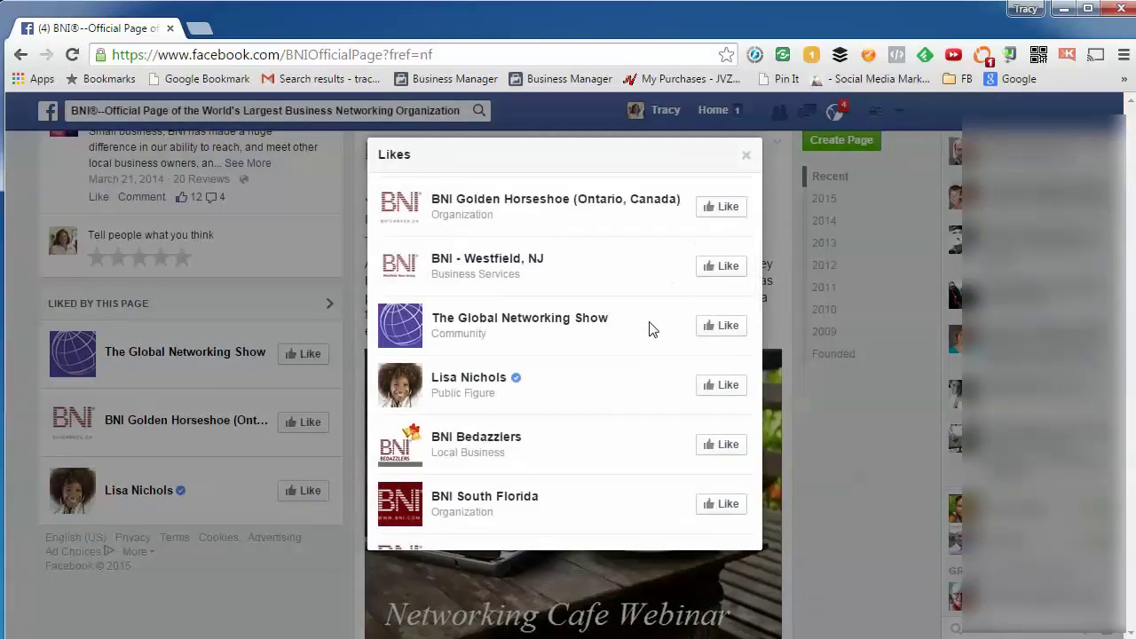
{"action": "scroll", "coordinate": [640, 329], "scroll_direction": "down", "scroll_amount": 5}
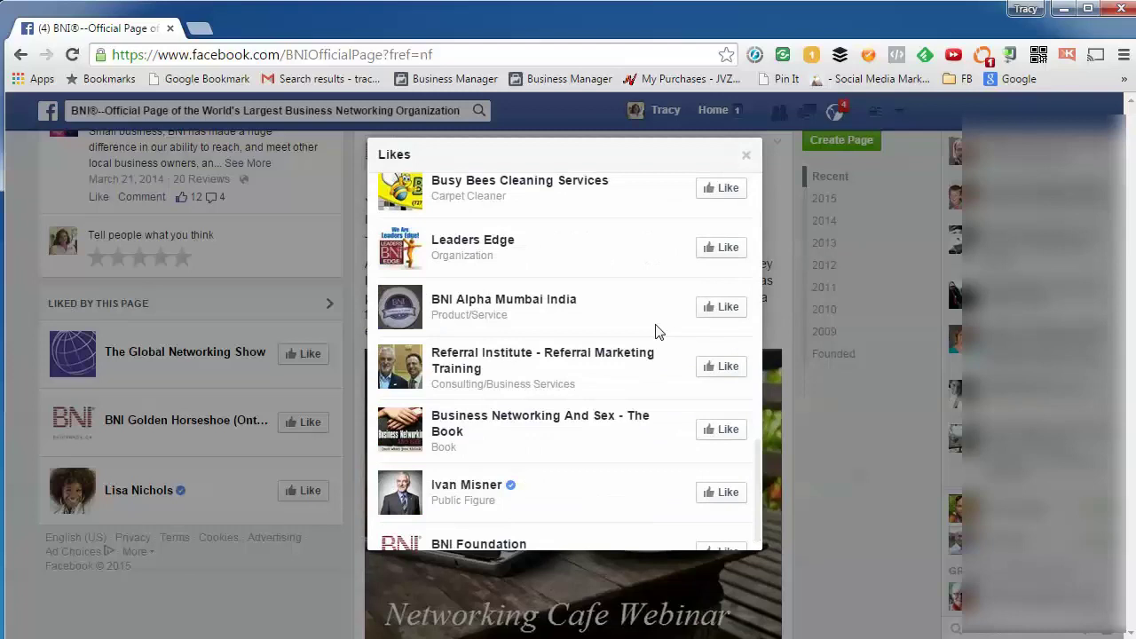
{"action": "scroll", "coordinate": [654, 329], "scroll_direction": "down", "scroll_amount": 1}
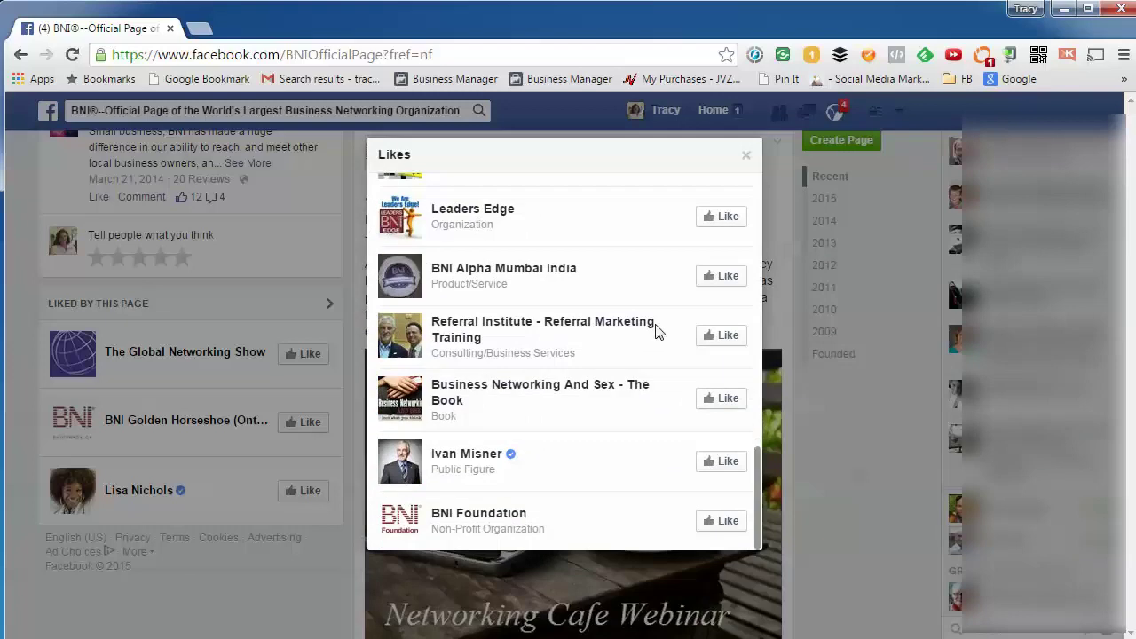
- Open Ivan Misner's page from the BNI Likes list
{"action": "left_click", "coordinate": [460, 456]}
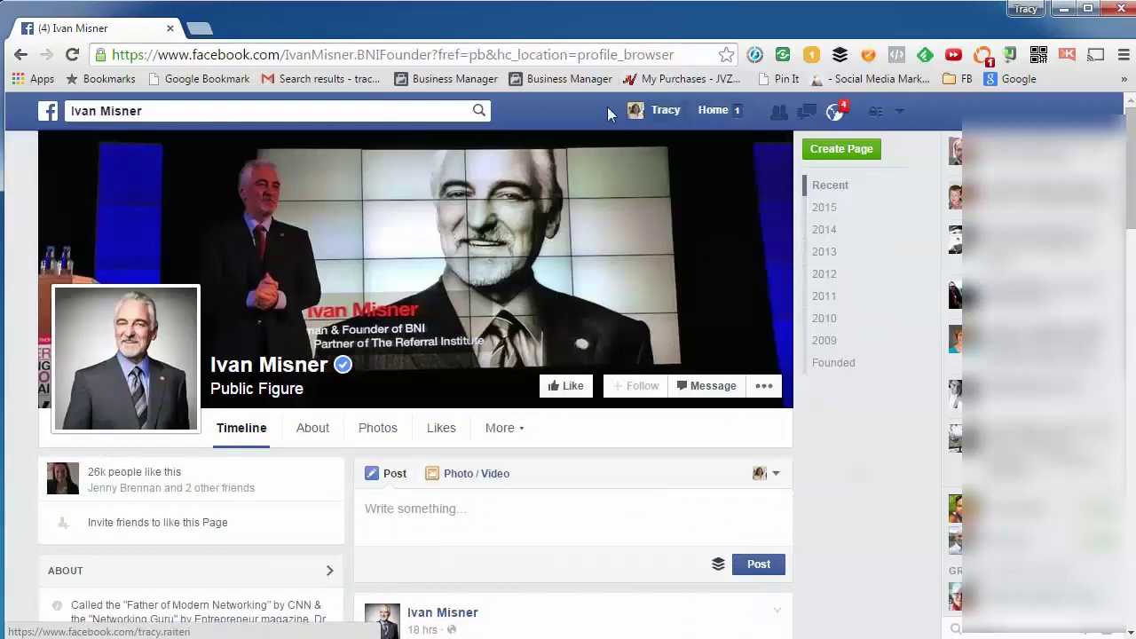
- Like Ivan Misner's page as Townsville Social Media Marketing using Like As Your Page, then save
{"action": "left_click", "coordinate": [763, 390]}
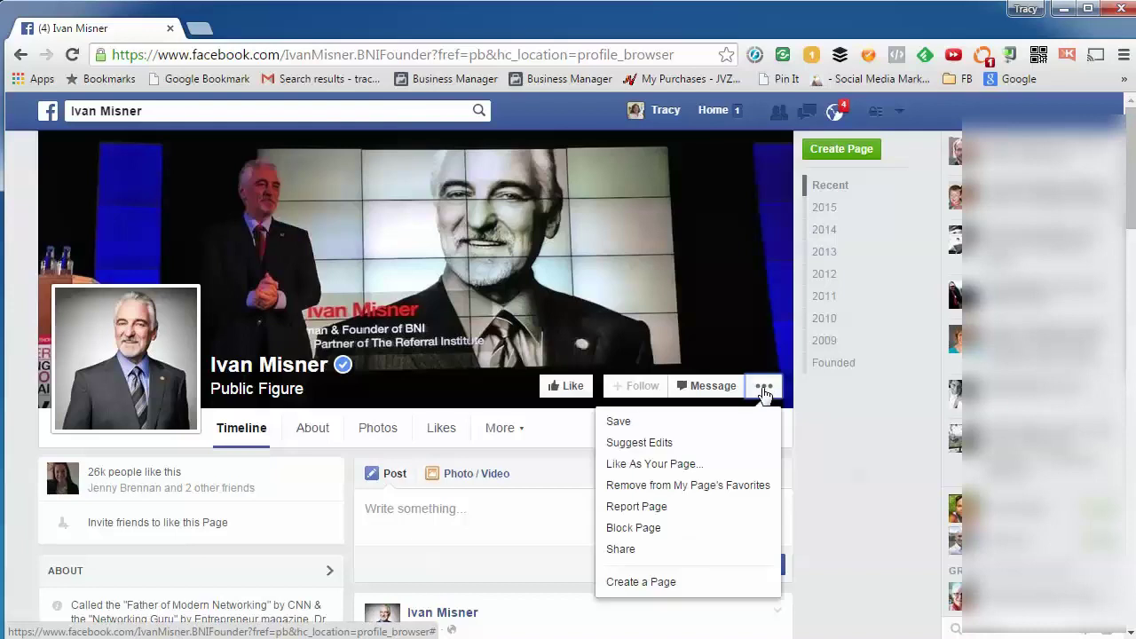
{"action": "left_click", "coordinate": [666, 464]}
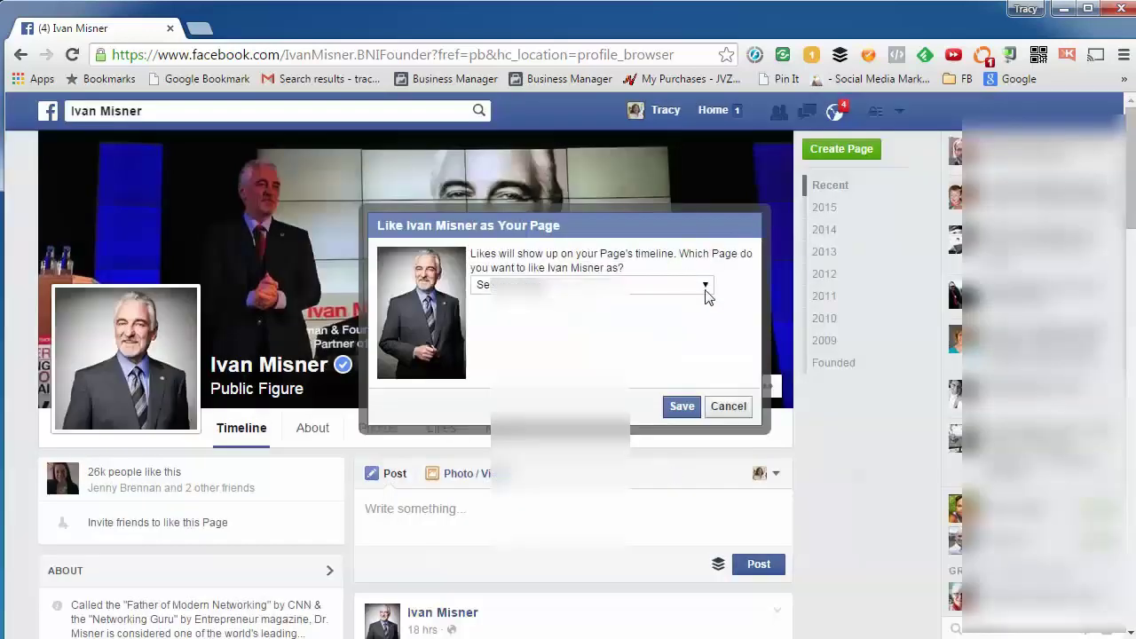
{"action": "left_click", "coordinate": [705, 285]}
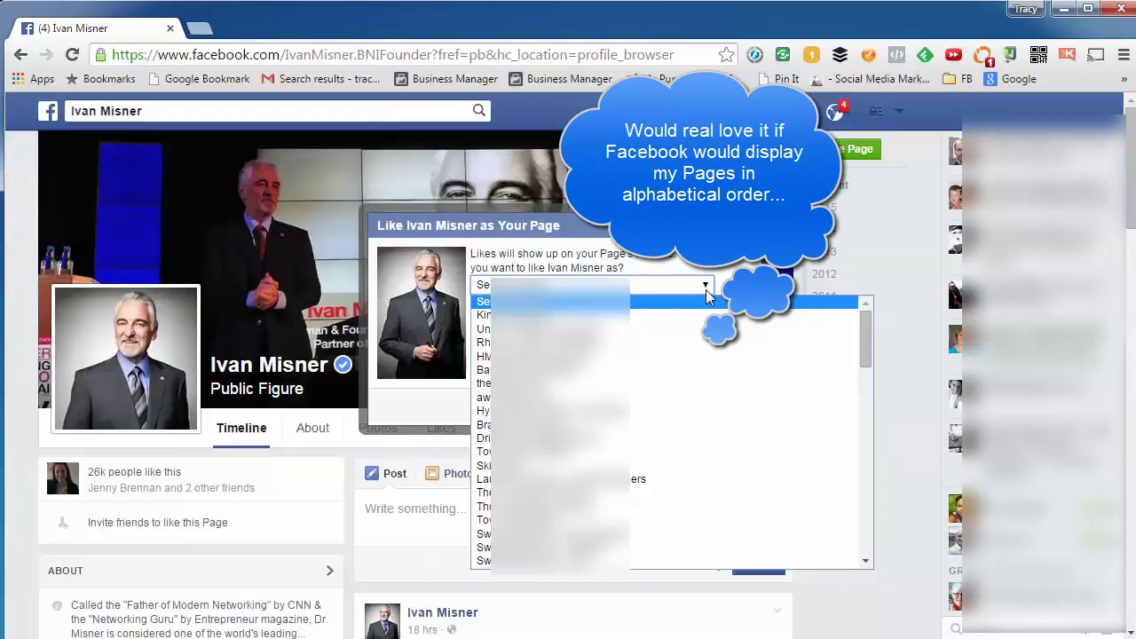
{"action": "key", "text": "Down"}
{"action": "key", "text": "Down"}
{"action": "key", "text": "Down"}
{"action": "key", "text": "Down"}
{"action": "key", "text": "Down"}
{"action": "key", "text": "Down"}
{"action": "key", "text": "Down"}
{"action": "key", "text": "Down"}
{"action": "key", "text": "Down"}
{"action": "key", "text": "Down"}
{"action": "key", "text": "Down"}
{"action": "key", "text": "Down"}
{"action": "key", "text": "Down"}
{"action": "key", "text": "Down"}
{"action": "key", "text": "Down"}
{"action": "key", "text": "Down"}
{"action": "key", "text": "Down"}
{"action": "key", "text": "Down"}
{"action": "key", "text": "Down"}
{"action": "key", "text": "Down"}
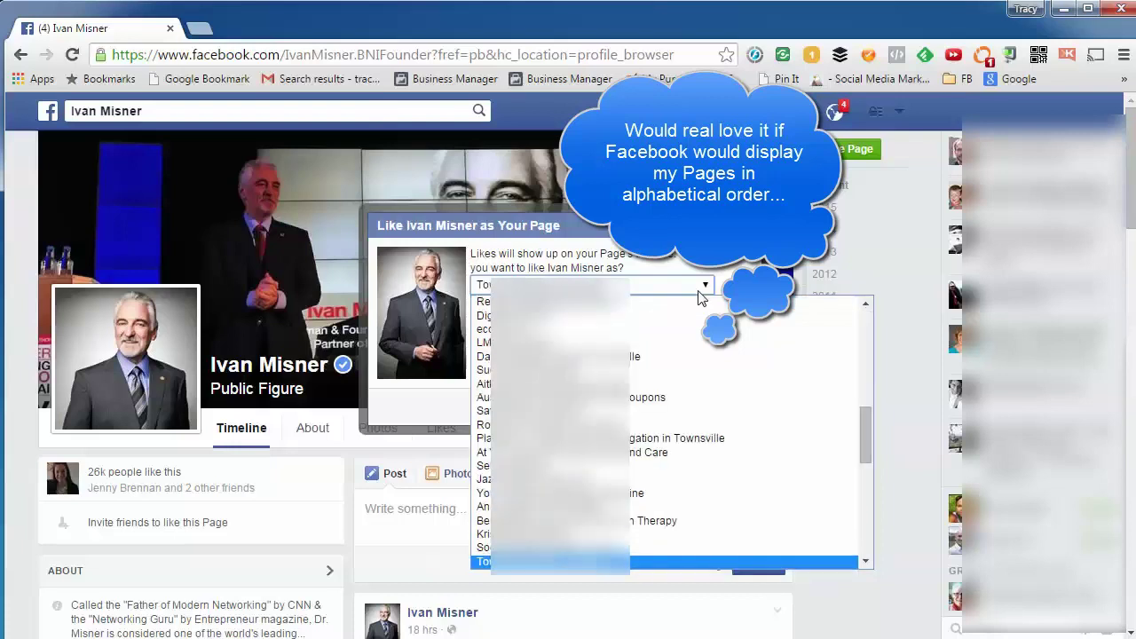
{"action": "key", "text": "Down"}
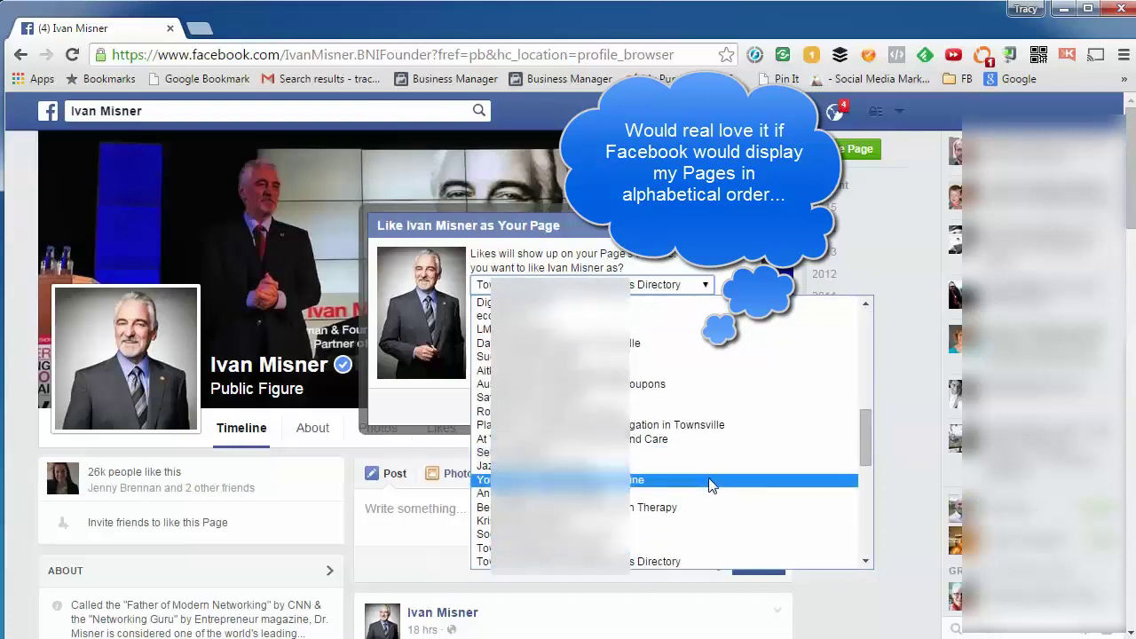
{"action": "left_click", "coordinate": [674, 494]}
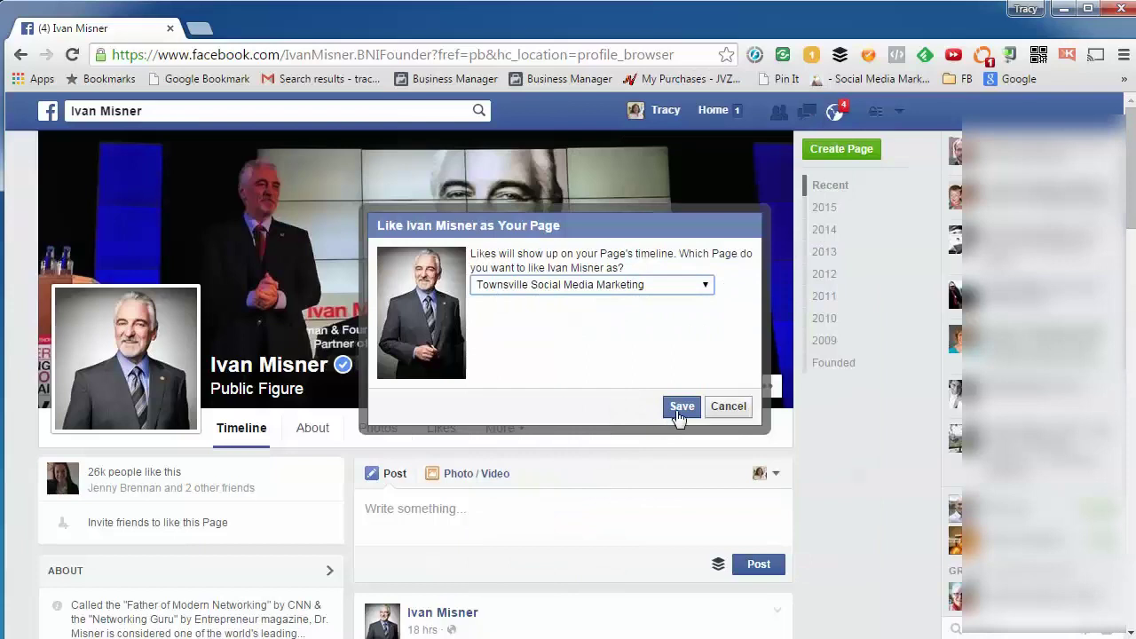
{"action": "left_click", "coordinate": [680, 410]}
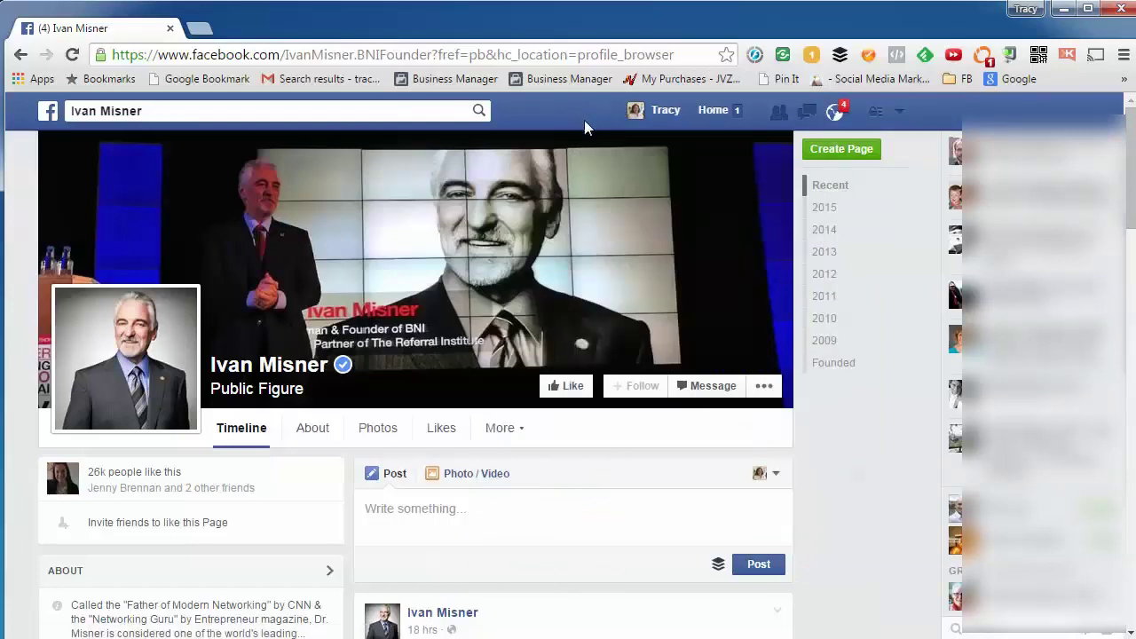
- Switch the post composer's identity on Ivan Misner's page to Townsville Social Media Marketing
{"action": "scroll", "coordinate": [868, 401], "scroll_direction": "down", "scroll_amount": 3}
{"action": "scroll", "coordinate": [868, 401], "scroll_direction": "up", "scroll_amount": 3}
{"action": "left_click", "coordinate": [776, 477]}
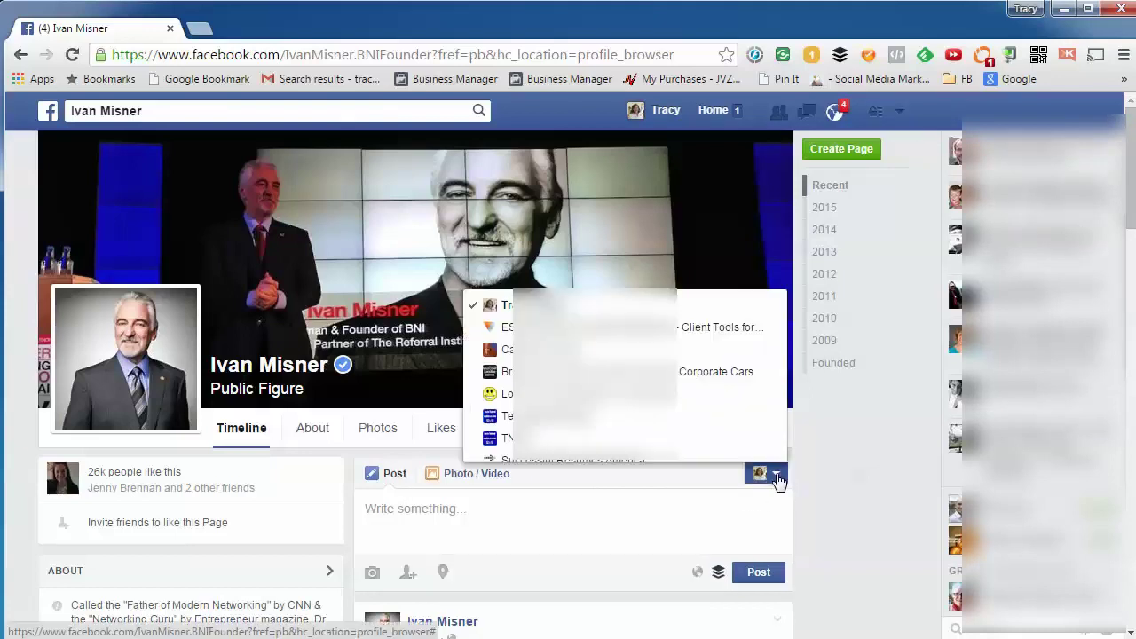
{"action": "scroll", "coordinate": [595, 368], "scroll_direction": "down", "scroll_amount": 5}
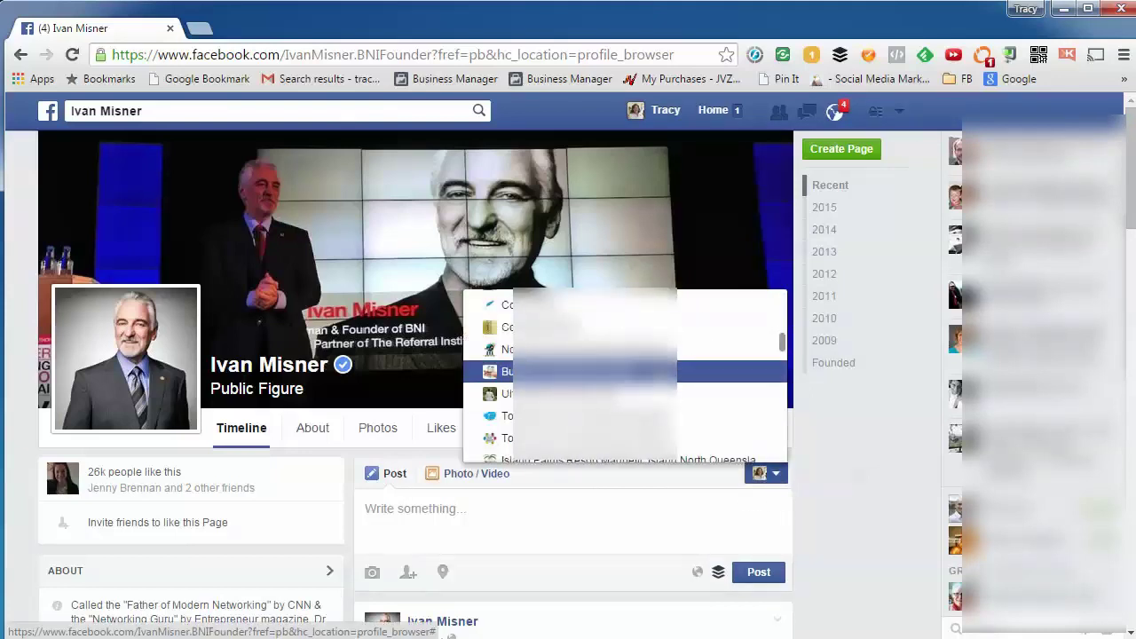
{"action": "left_click", "coordinate": [585, 326]}
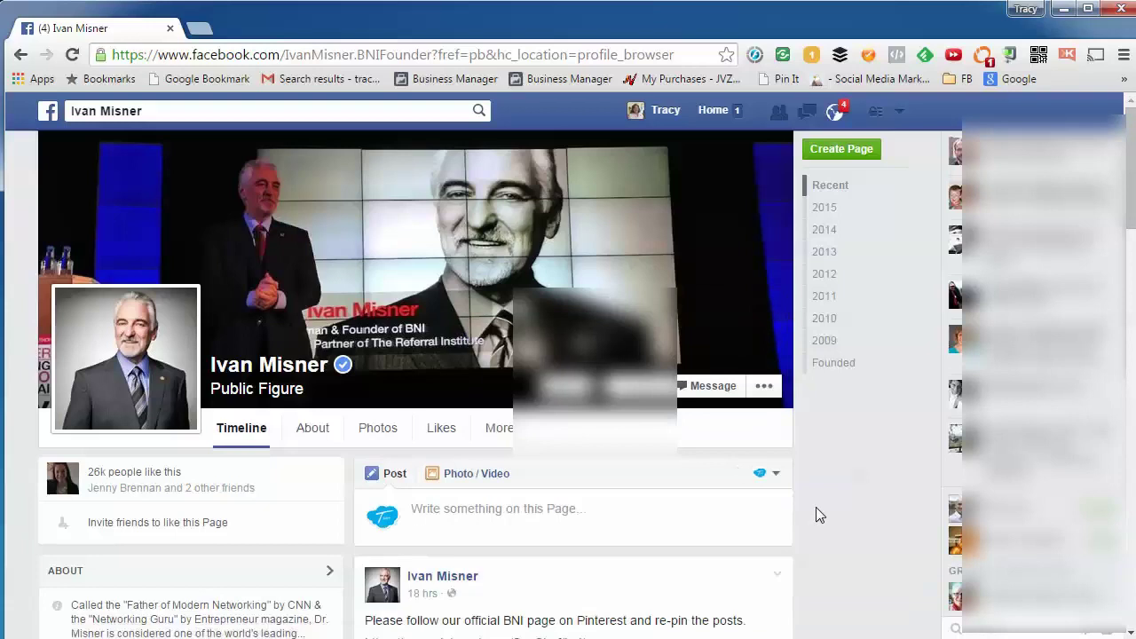
{"action": "scroll", "coordinate": [846, 510], "scroll_direction": "down", "scroll_amount": 2}
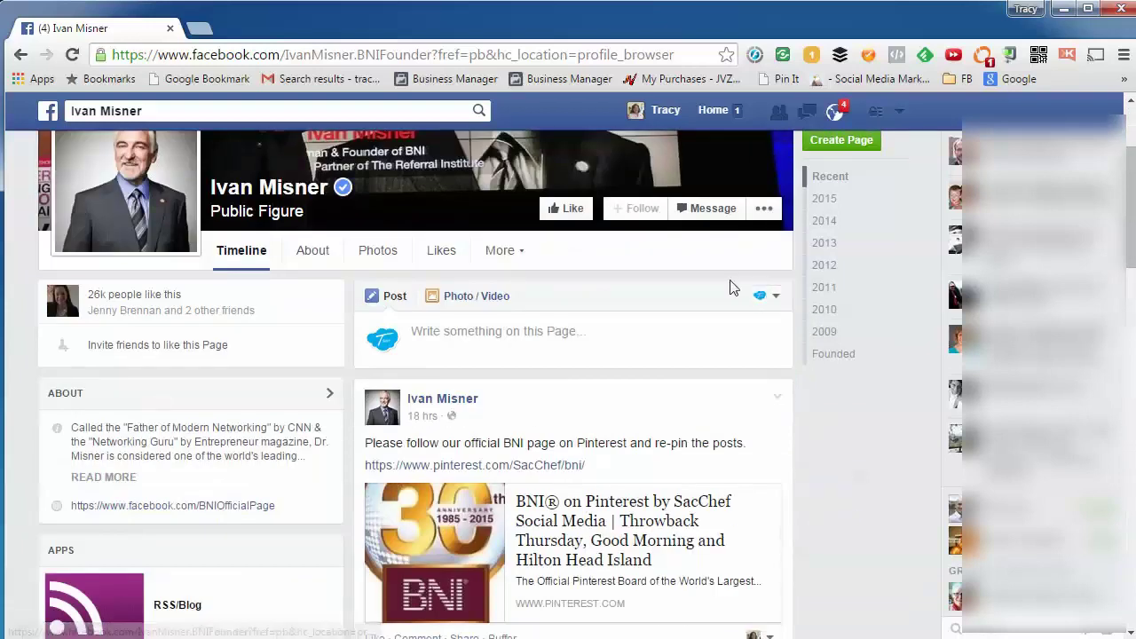
{"action": "scroll", "coordinate": [672, 363], "scroll_direction": "down", "scroll_amount": 4}
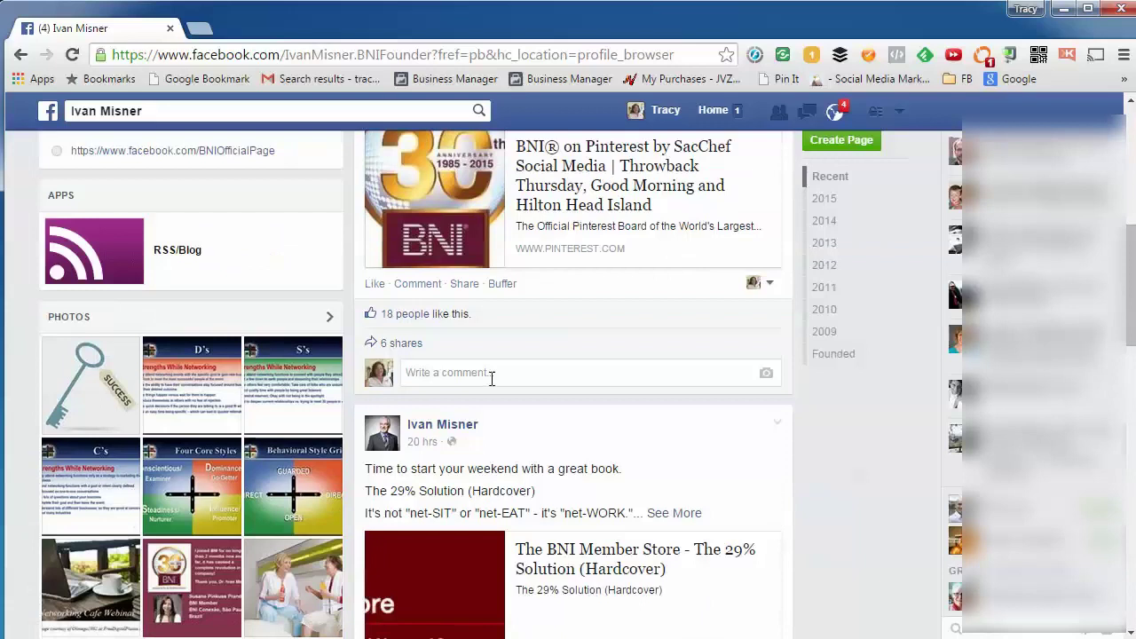
- Check which identity comments on the Pinterest post, leaving it unchanged
{"action": "left_click", "coordinate": [492, 374]}
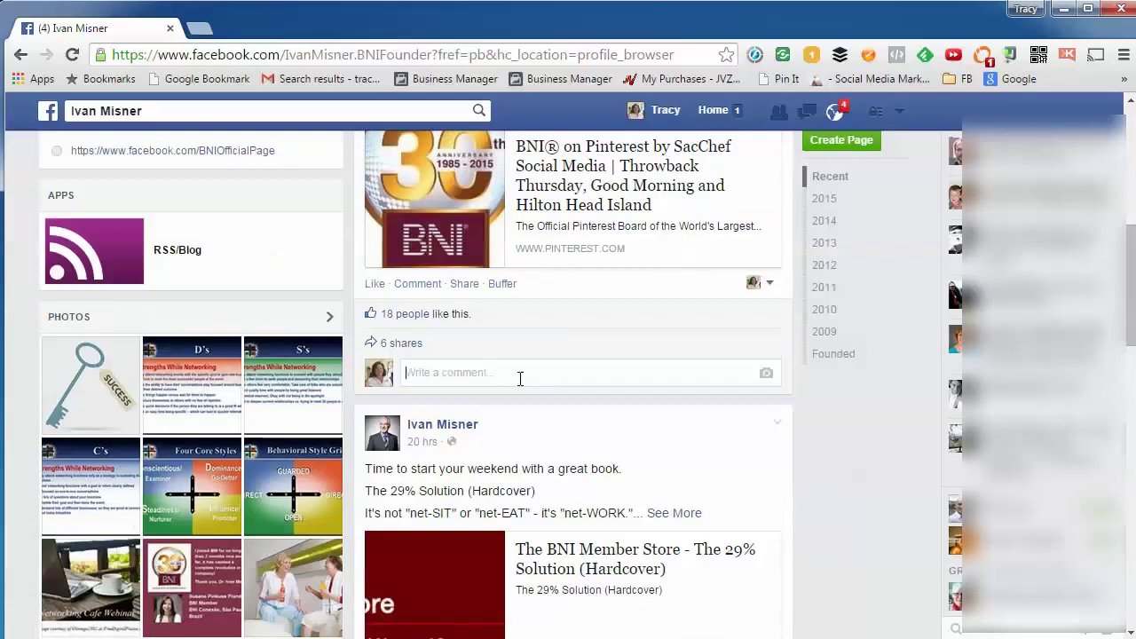
{"action": "left_click", "coordinate": [762, 283]}
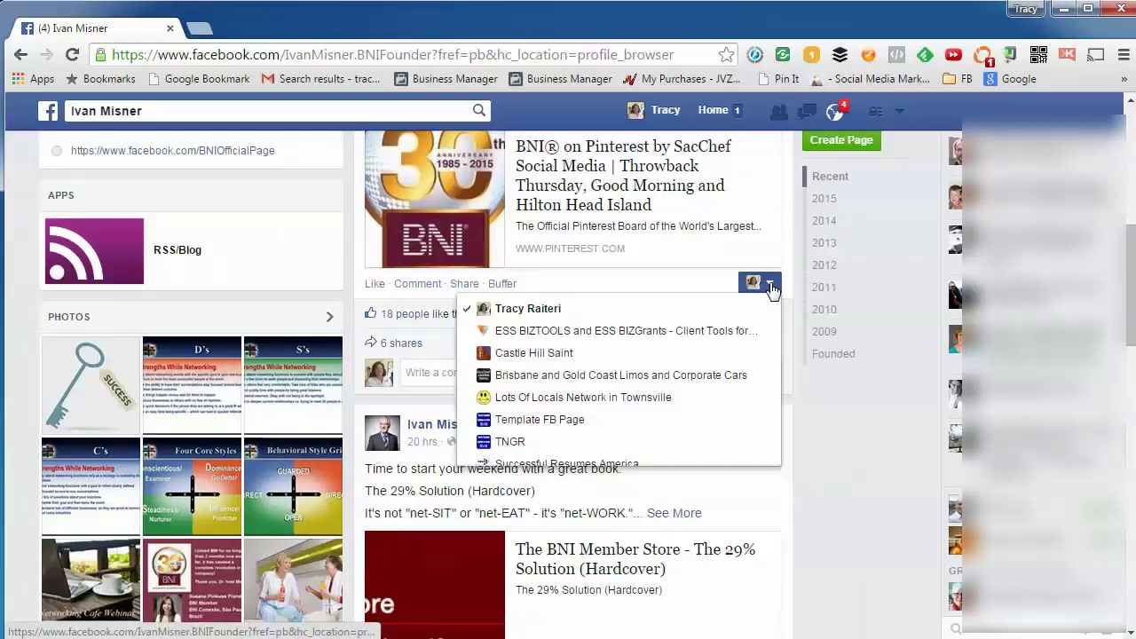
{"action": "left_click", "coordinate": [869, 454]}
- Scroll through Ivan Misner's recent timeline posts
{"action": "scroll", "coordinate": [534, 374], "scroll_direction": "down", "scroll_amount": 8}
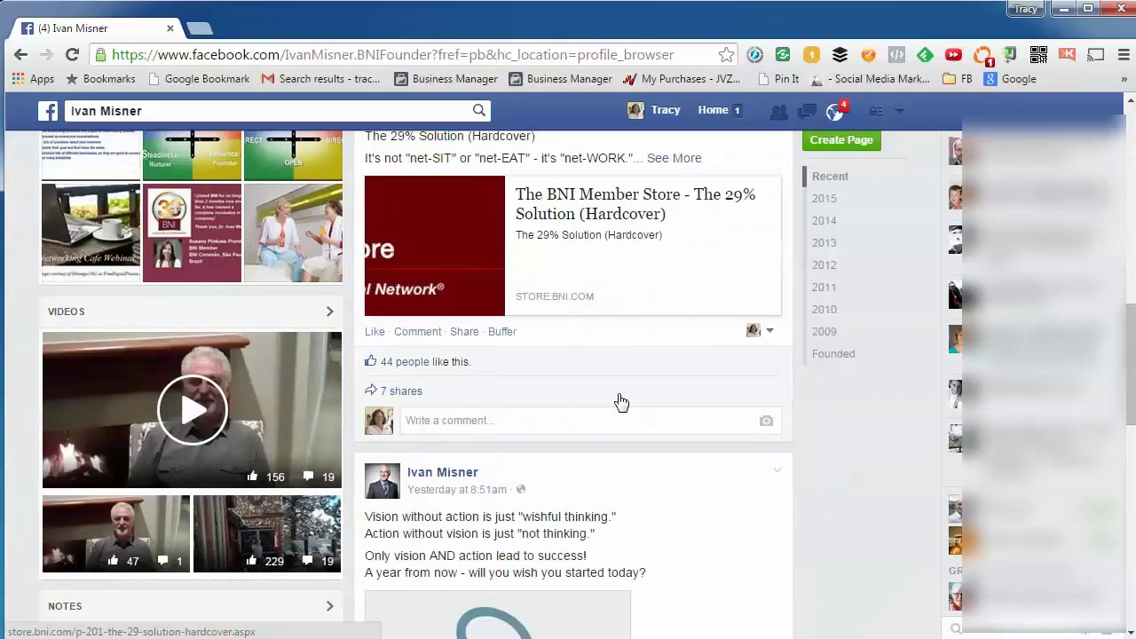
{"action": "scroll", "coordinate": [734, 428], "scroll_direction": "down", "scroll_amount": 4}
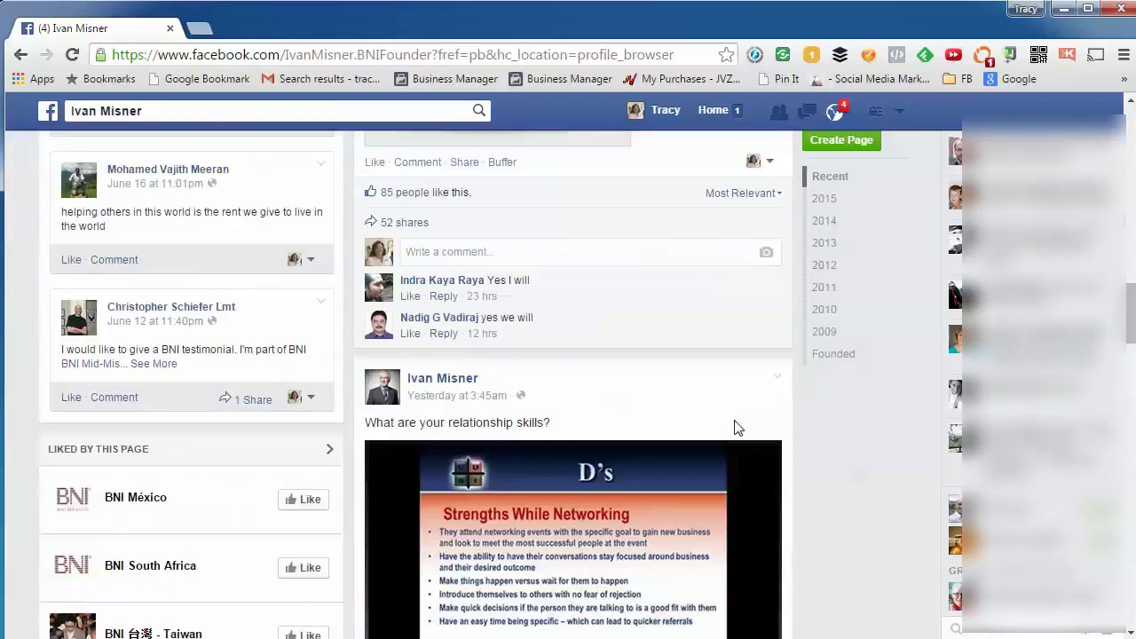
{"action": "scroll", "coordinate": [734, 428], "scroll_direction": "up", "scroll_amount": 12}
{"action": "scroll", "coordinate": [734, 428], "scroll_direction": "up", "scroll_amount": 5}
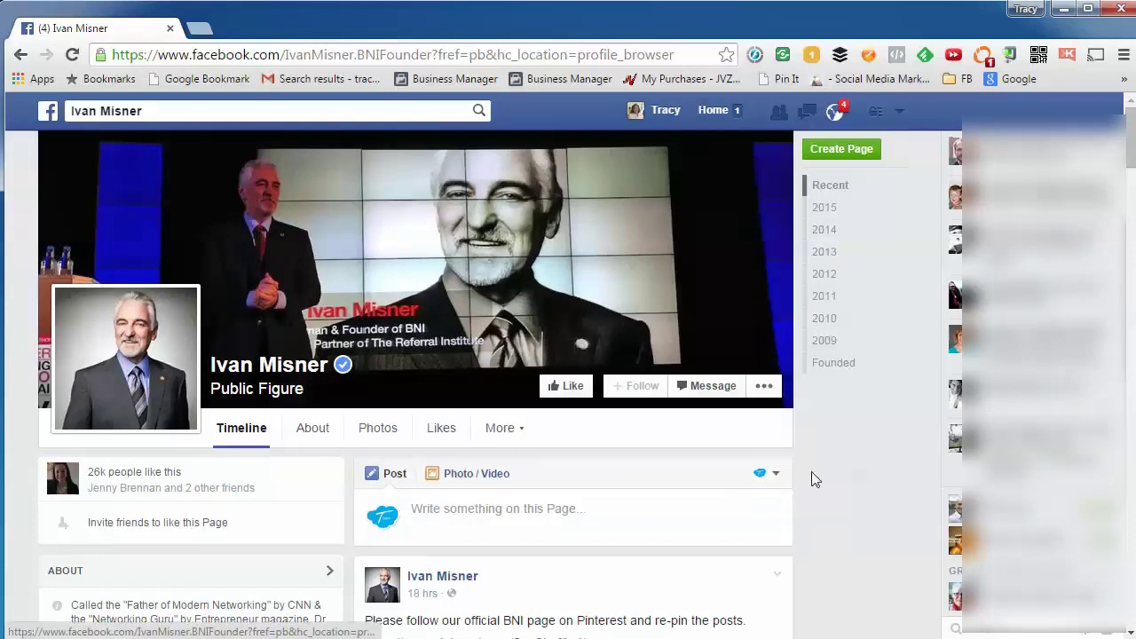
{"action": "scroll", "coordinate": [841, 471], "scroll_direction": "down", "scroll_amount": 2}
{"action": "scroll", "coordinate": [838, 464], "scroll_direction": "down", "scroll_amount": 5}
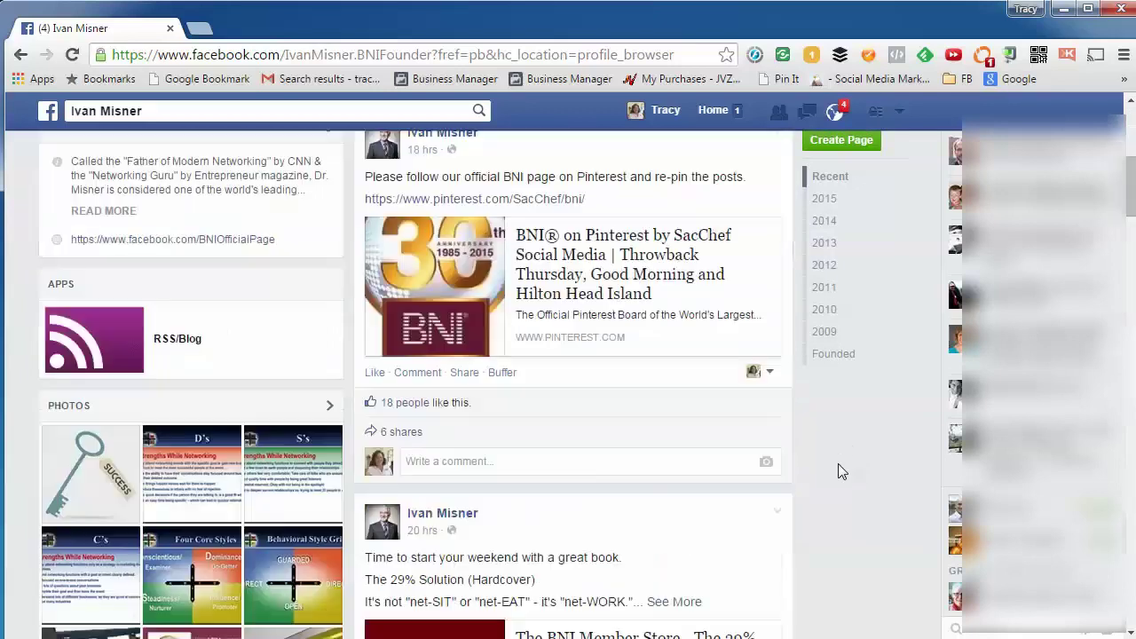